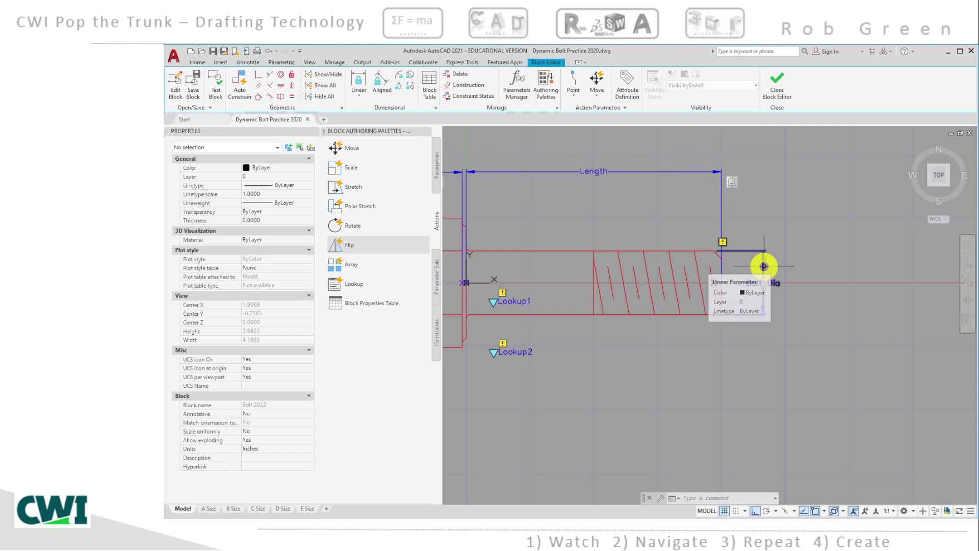
- Start a Stretch action on the Bolt Dia parameter, associated with the parameter's upper point at the bolt tip's chamfer
{"action": "left_click", "coordinate": [346, 187]}
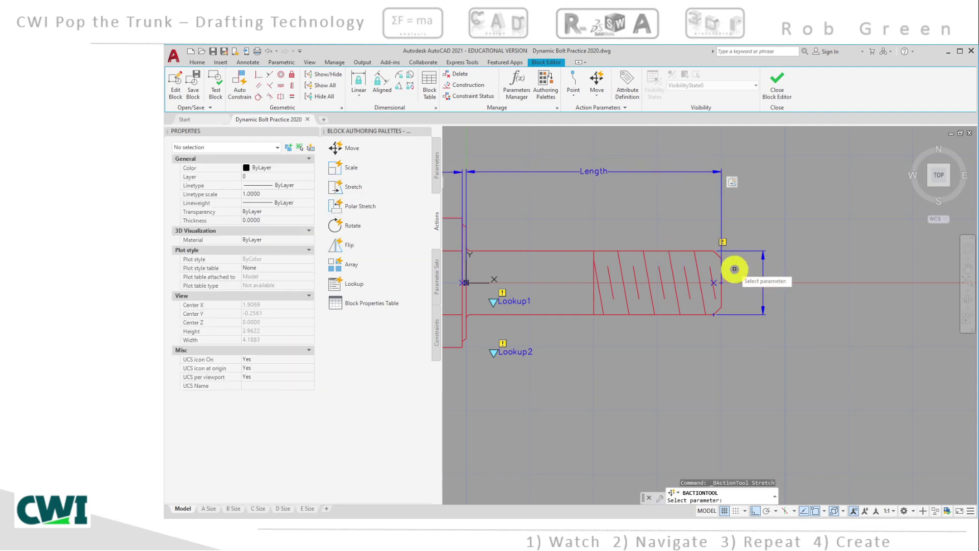
{"action": "left_click", "coordinate": [763, 266]}
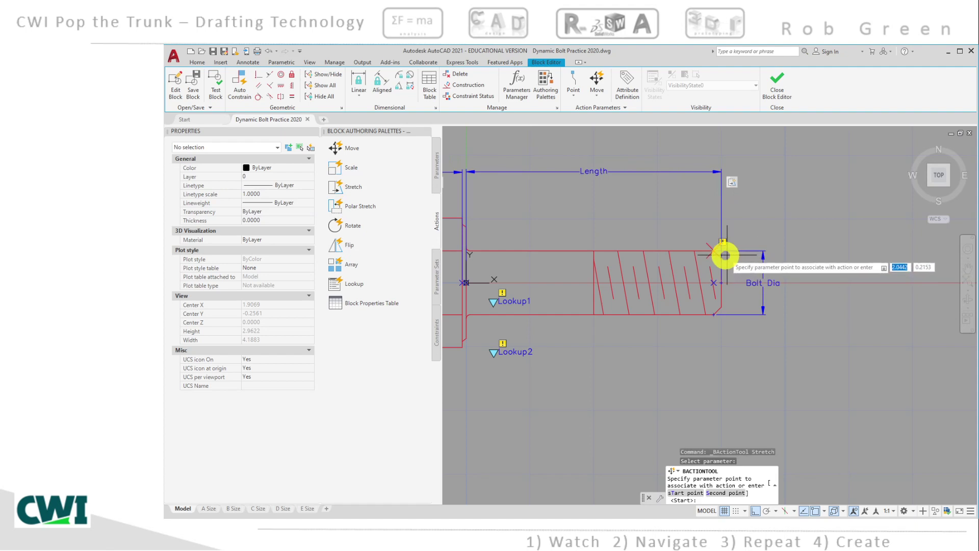
{"action": "scroll", "coordinate": [725, 255], "scroll_direction": "up", "scroll_amount": 6}
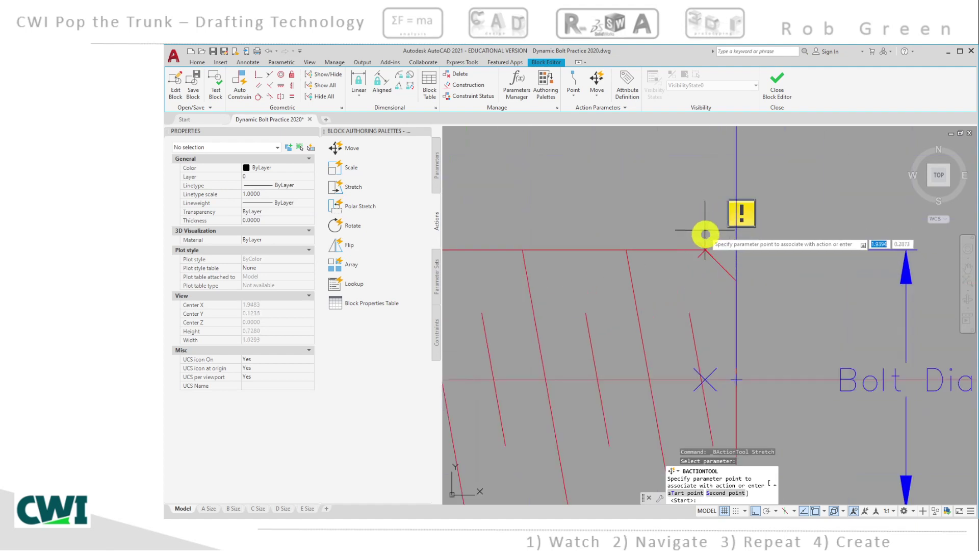
{"action": "left_click", "coordinate": [705, 251]}
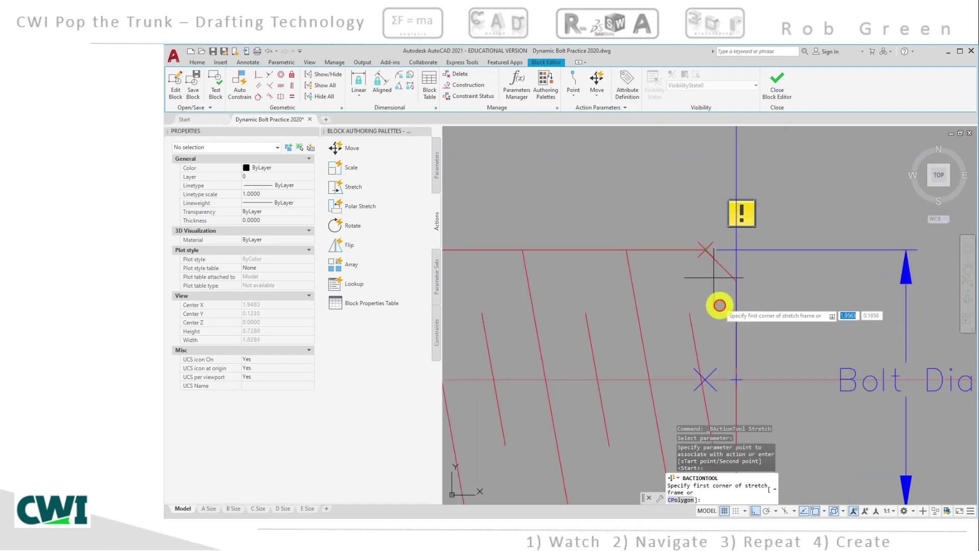
- Frame the upper half of the bolt shank for stretching, from within the washer face under the head to just past the threaded tip
{"action": "scroll", "coordinate": [719, 306], "scroll_direction": "down", "scroll_amount": 4}
{"action": "middle_click_drag", "start_coordinate": [719, 319], "coordinate": [774, 295]}
{"action": "scroll", "coordinate": [826, 280], "scroll_direction": "down", "scroll_amount": 2}
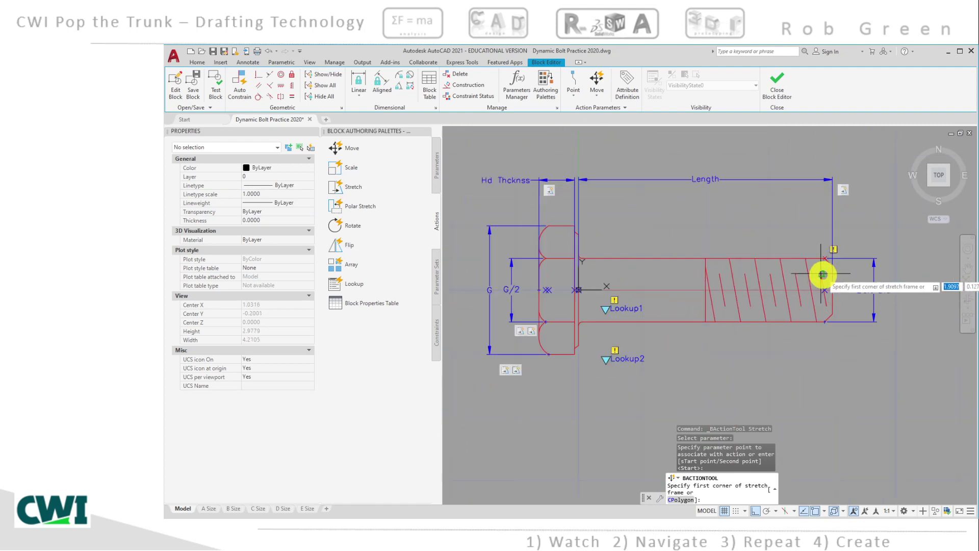
{"action": "mouse_move", "coordinate": [822, 276]}
{"action": "middle_mouse_down"}
{"action": "mouse_move", "coordinate": [773, 269]}
{"action": "mouse_move", "coordinate": [732, 279]}
{"action": "middle_mouse_up"}
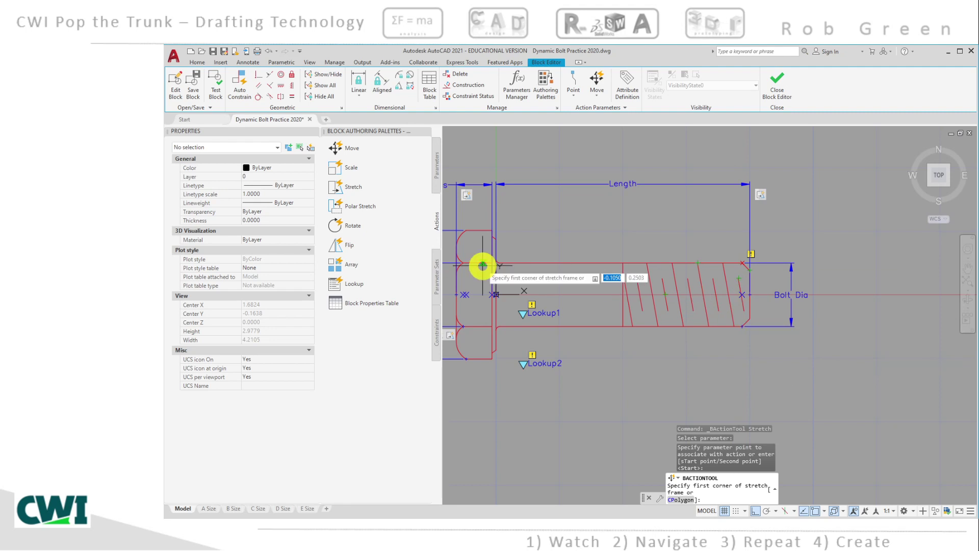
{"action": "scroll", "coordinate": [482, 265], "scroll_direction": "up", "scroll_amount": 6}
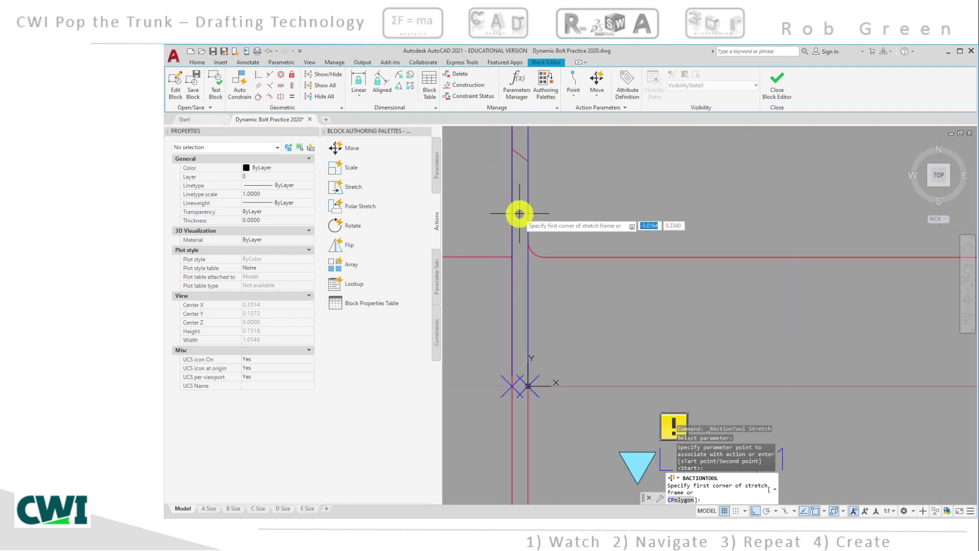
{"action": "left_click", "coordinate": [519, 215]}
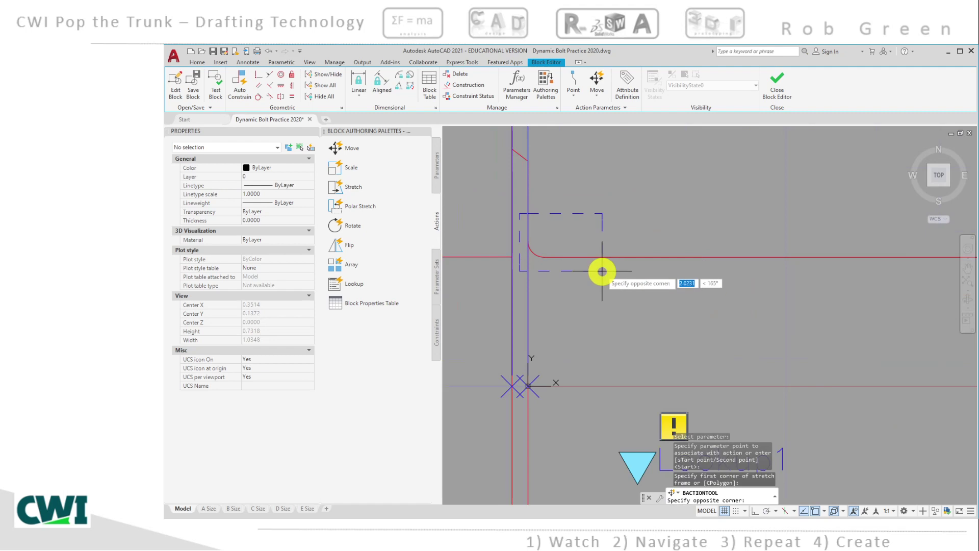
{"action": "scroll", "coordinate": [601, 271], "scroll_direction": "down", "scroll_amount": 6}
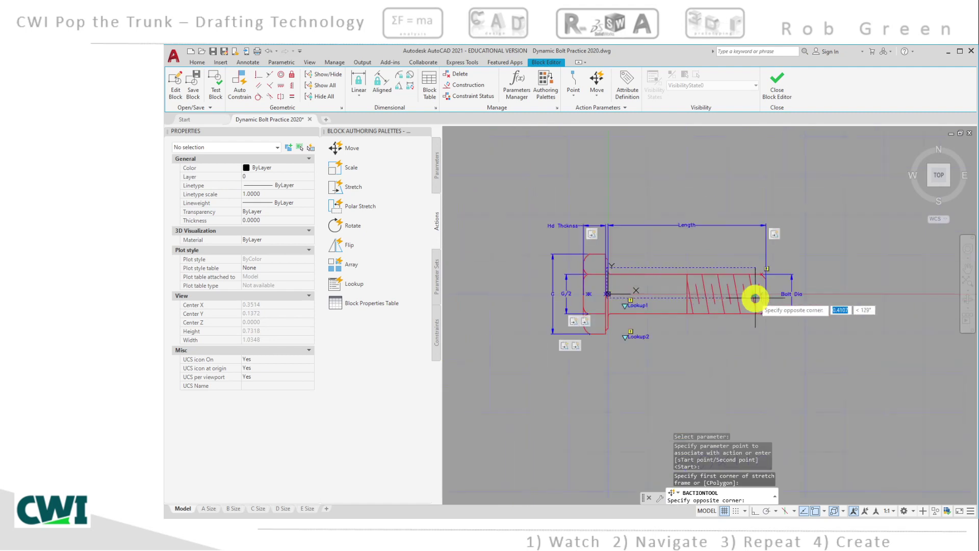
{"action": "scroll", "coordinate": [780, 300], "scroll_direction": "up", "scroll_amount": 7}
{"action": "scroll", "coordinate": [806, 310], "scroll_direction": "down", "scroll_amount": 5}
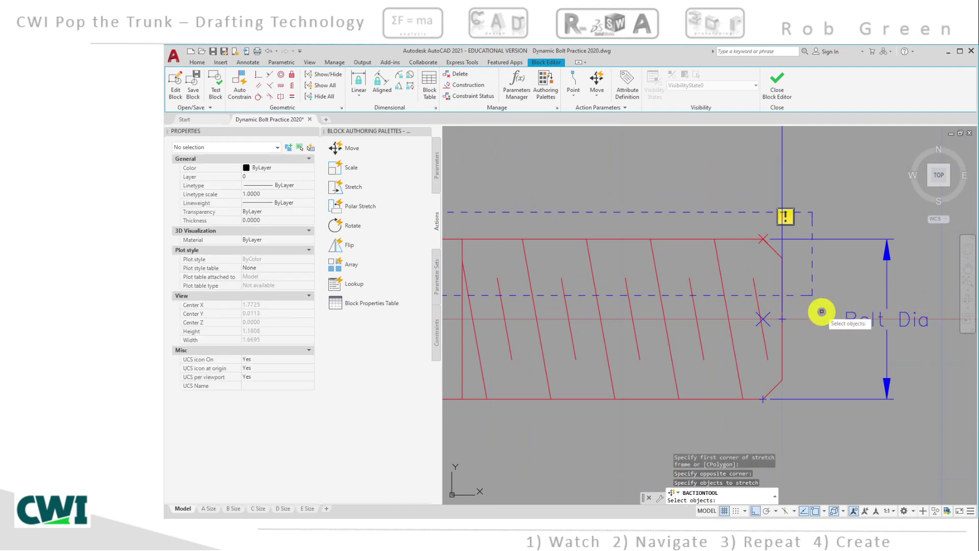
{"action": "left_click", "coordinate": [805, 299]}
- Select the upper shank edge, the tip chamfer and all long and short thread lines as the objects to stretch
{"action": "middle_click_drag", "start_coordinate": [803, 297], "coordinate": [918, 316]}
{"action": "scroll", "coordinate": [918, 316], "scroll_direction": "down", "scroll_amount": 2}
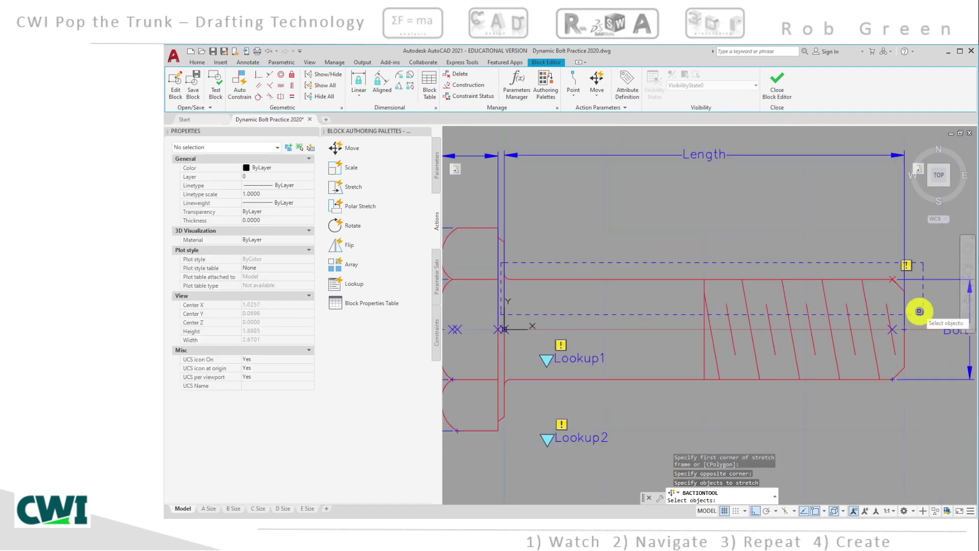
{"action": "left_click", "coordinate": [914, 300]}
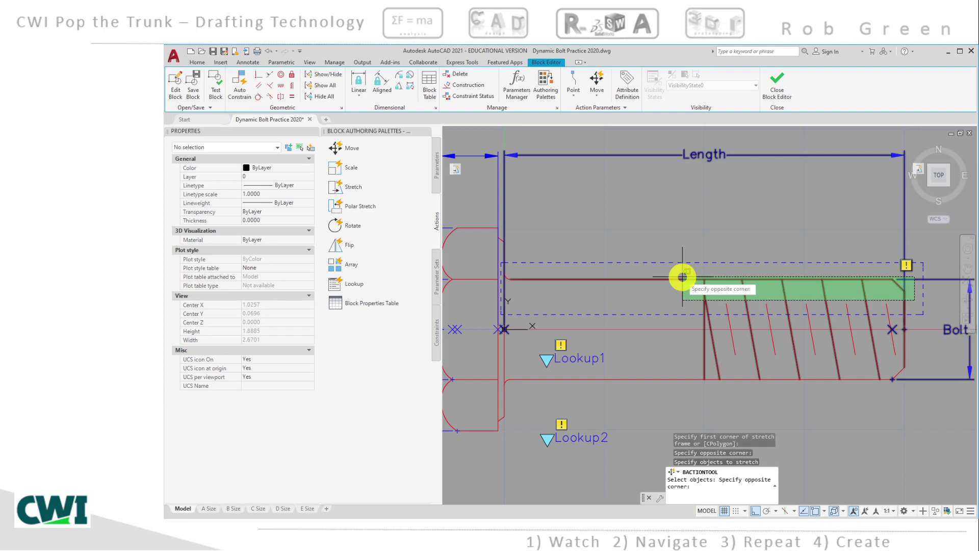
{"action": "left_click", "coordinate": [682, 278]}
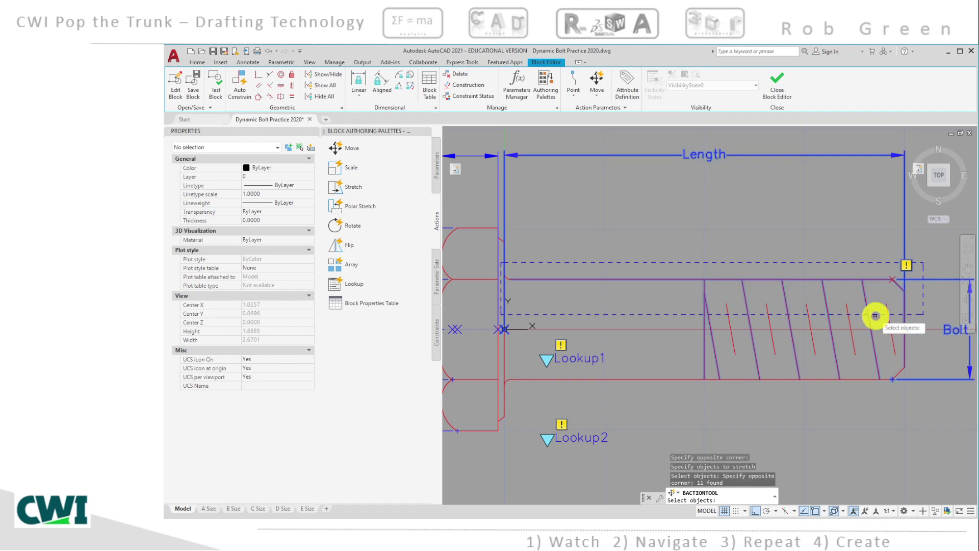
{"action": "left_click", "coordinate": [897, 307]}
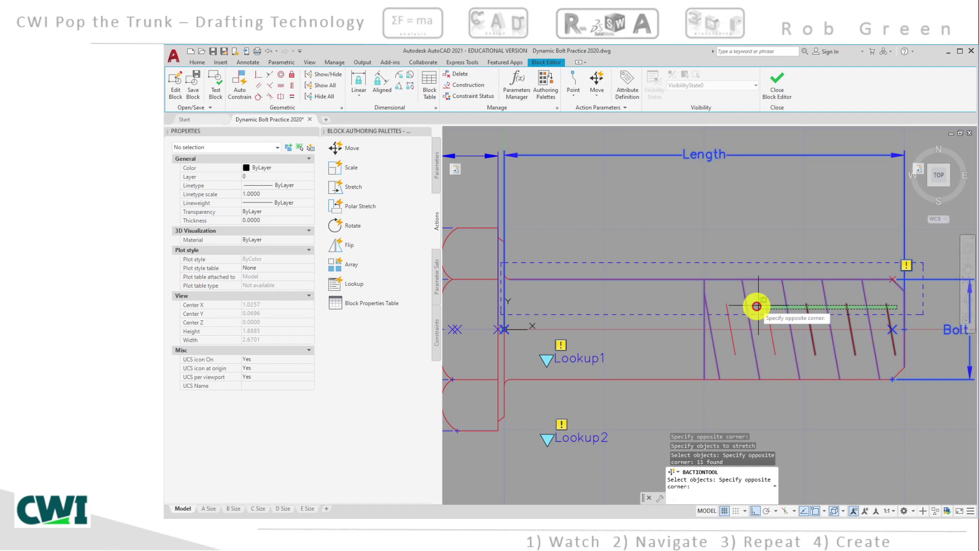
{"action": "left_click", "coordinate": [721, 301]}
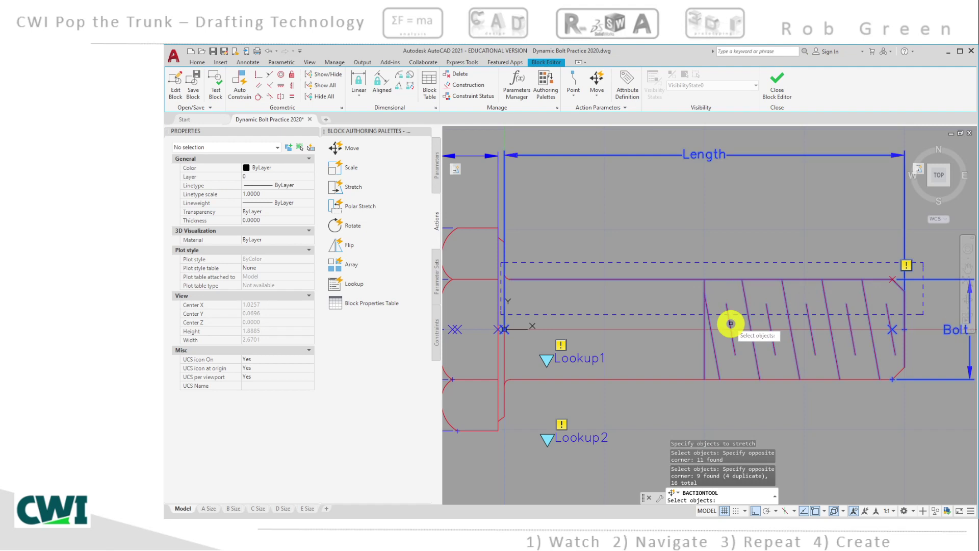
- Add the upper fillet arc between head and shank to the stretch selection and complete the action
{"action": "scroll", "coordinate": [627, 295], "scroll_direction": "up", "scroll_amount": 8}
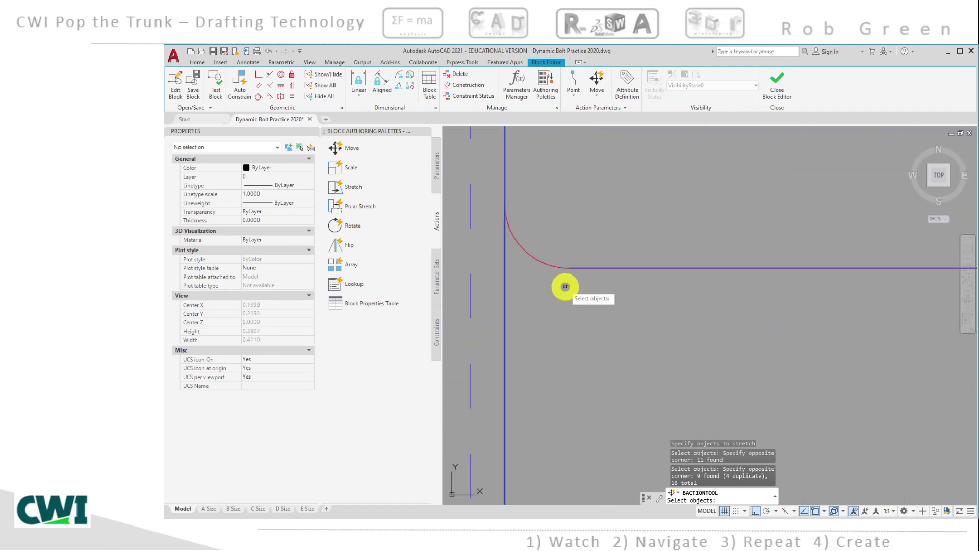
{"action": "scroll", "coordinate": [565, 287], "scroll_direction": "up", "scroll_amount": 3}
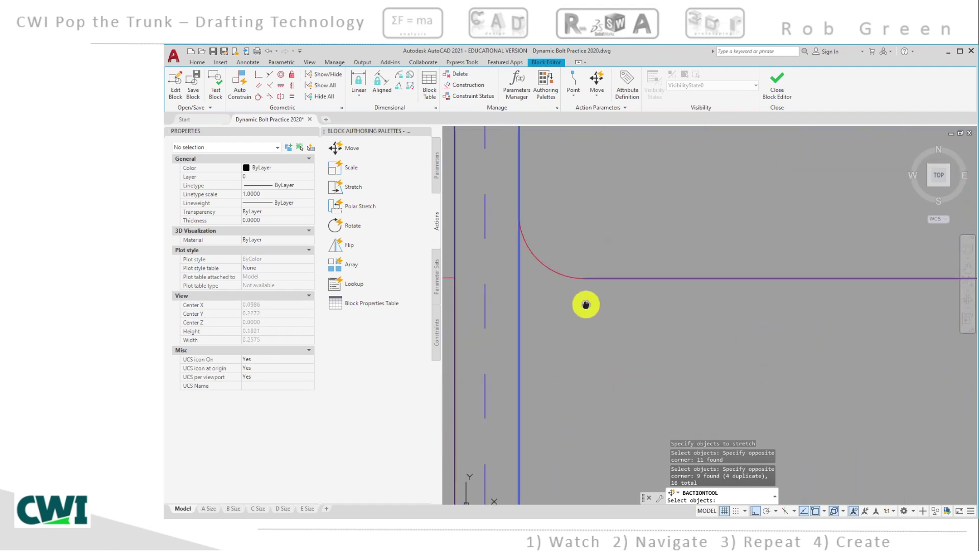
{"action": "left_click", "coordinate": [564, 276]}
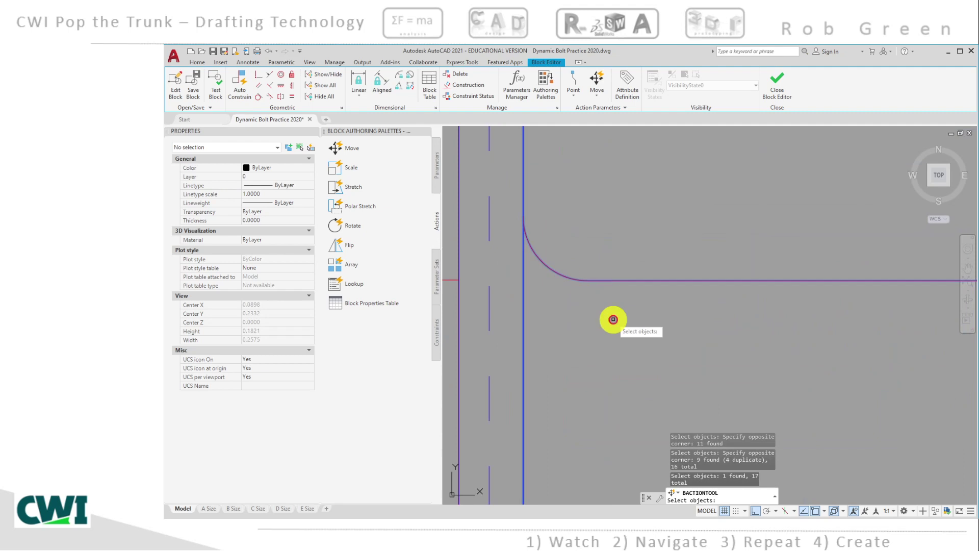
{"action": "scroll", "coordinate": [622, 324], "scroll_direction": "down", "scroll_amount": 6}
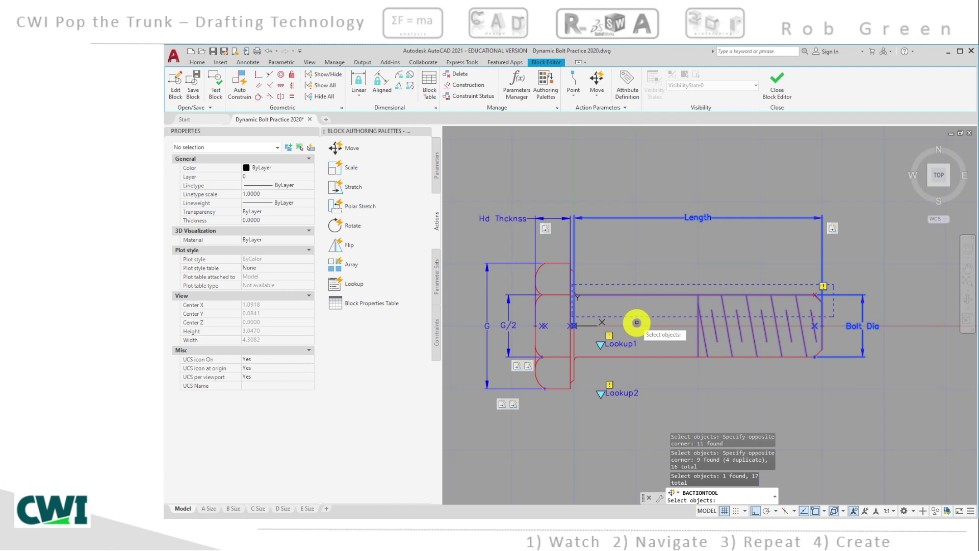
{"action": "key", "text": "Return"}
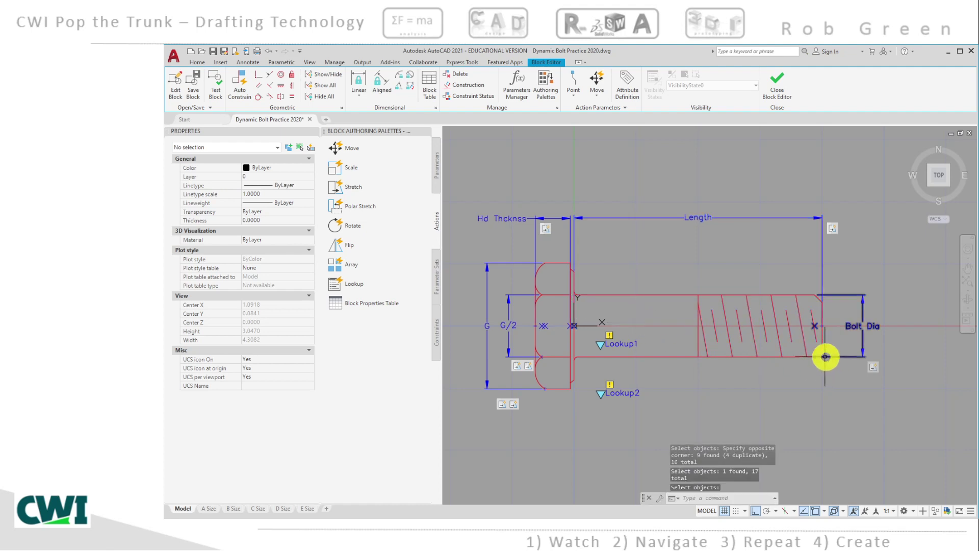
- Start a second Stretch action on Bolt Dia's lower point, framing the shank's lower half from the washer face to past the threaded tip
{"action": "left_click", "coordinate": [346, 187]}
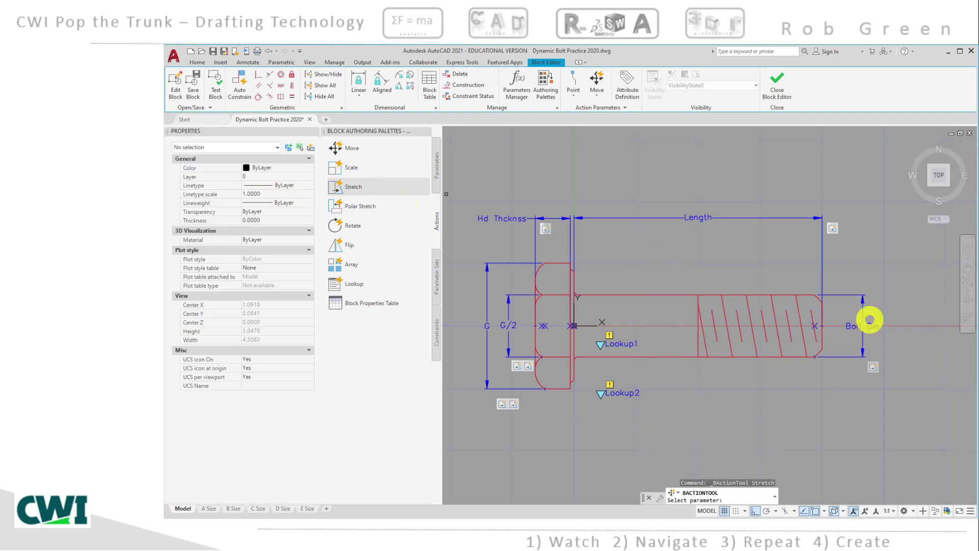
{"action": "left_click", "coordinate": [815, 357]}
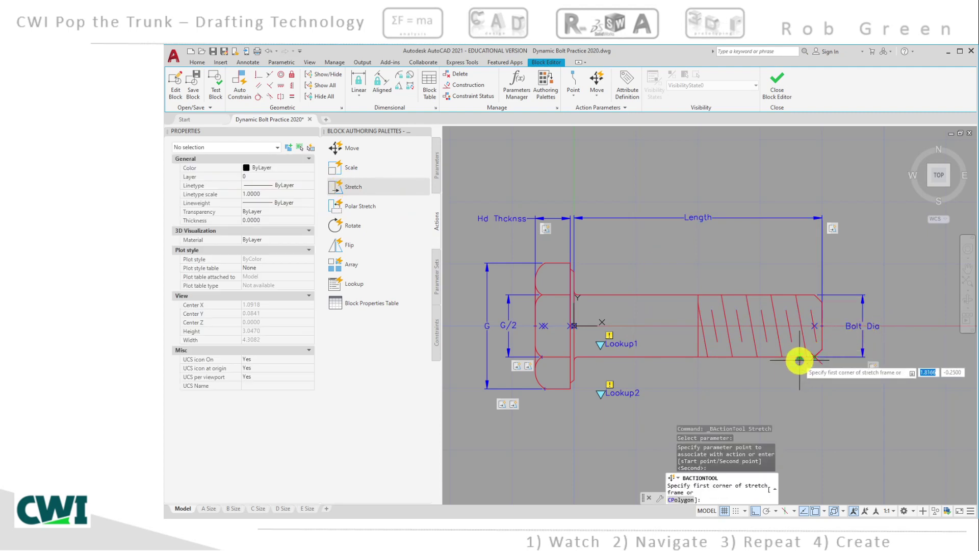
{"action": "scroll", "coordinate": [806, 357], "scroll_direction": "up", "scroll_amount": 3}
{"action": "scroll", "coordinate": [632, 341], "scroll_direction": "up", "scroll_amount": 4}
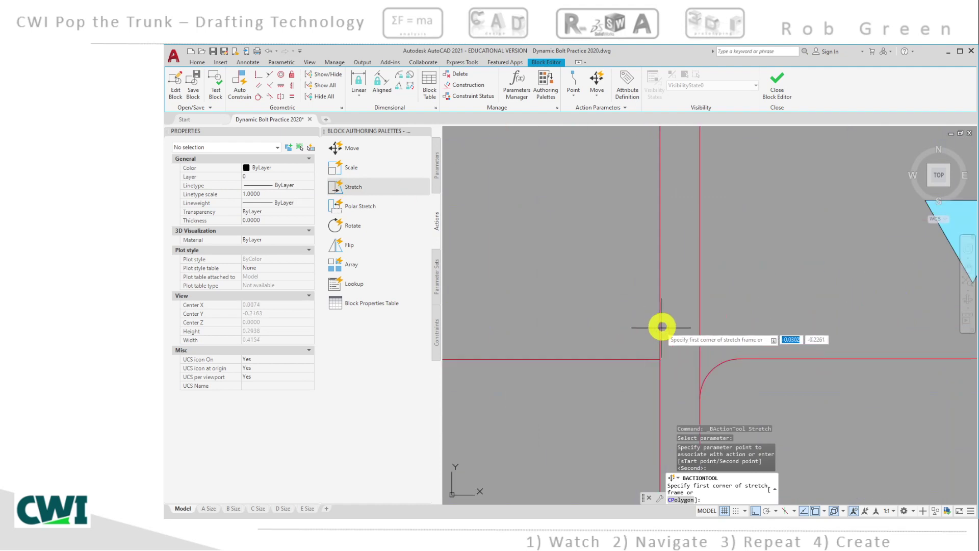
{"action": "scroll", "coordinate": [587, 289], "scroll_direction": "up", "scroll_amount": 2}
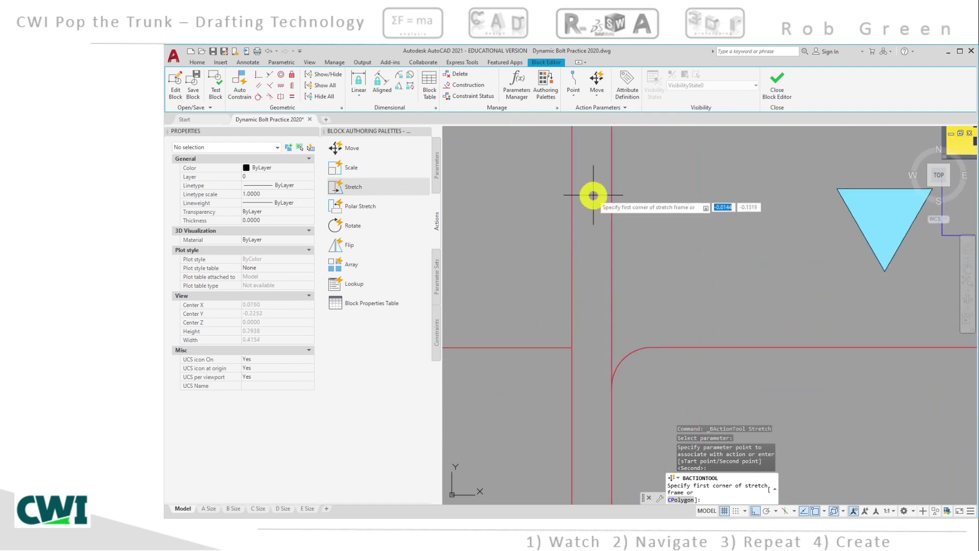
{"action": "scroll", "coordinate": [586, 197], "scroll_direction": "down", "scroll_amount": 4}
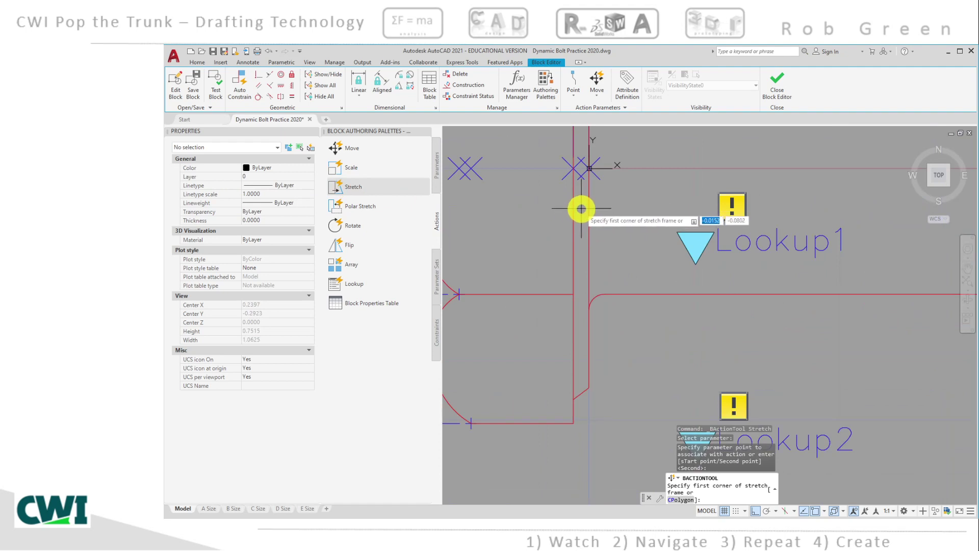
{"action": "left_click", "coordinate": [580, 209]}
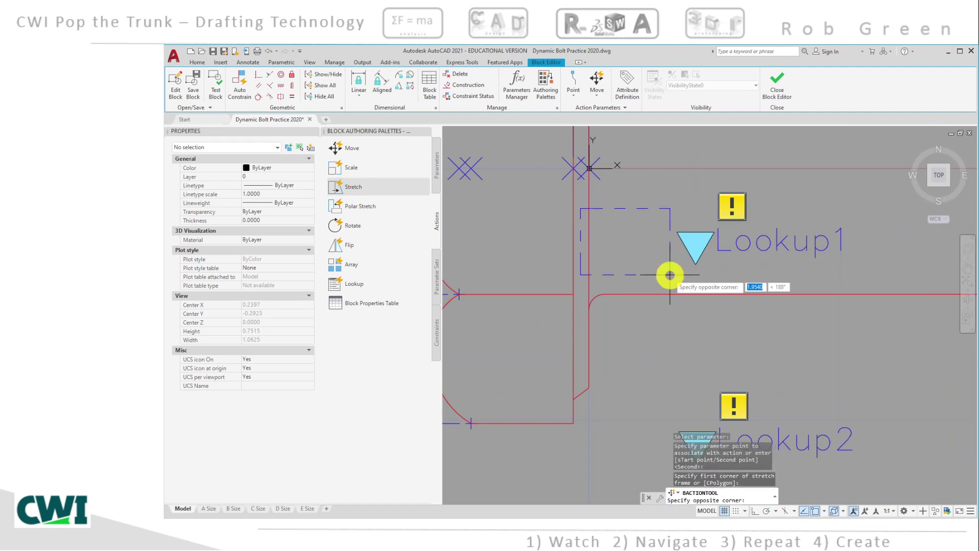
{"action": "scroll", "coordinate": [668, 274], "scroll_direction": "down", "scroll_amount": 5}
{"action": "scroll", "coordinate": [695, 293], "scroll_direction": "down", "scroll_amount": 1}
{"action": "scroll", "coordinate": [733, 286], "scroll_direction": "up", "scroll_amount": 7}
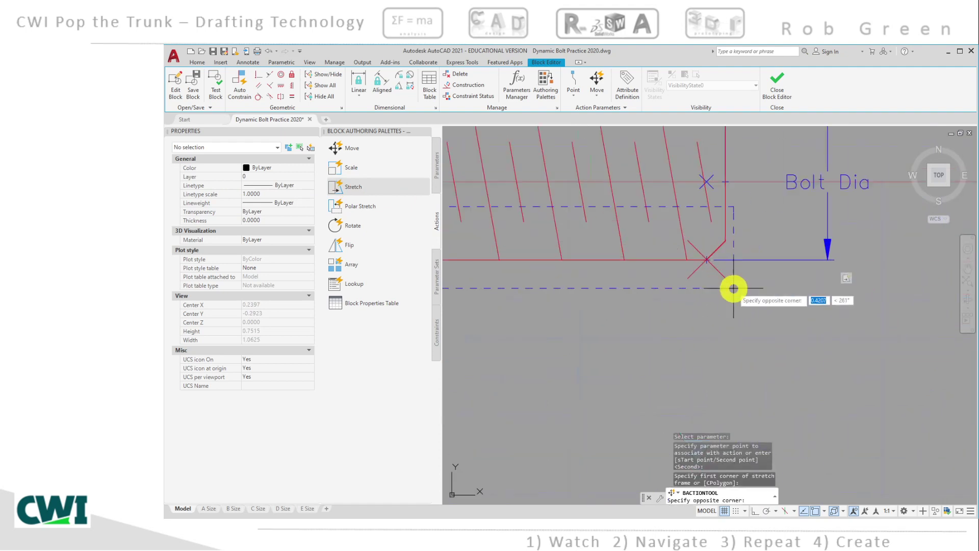
{"action": "left_click", "coordinate": [761, 284]}
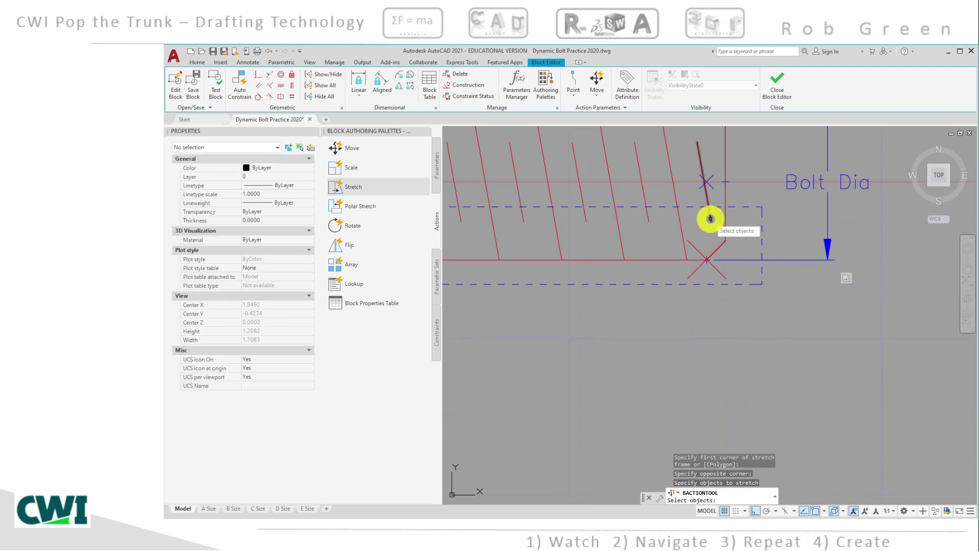
- Select the thread lines, the lower tip chamfer and the lower shank edge as objects for the second stretch
{"action": "middle_click_drag", "start_coordinate": [711, 219], "coordinate": [903, 262]}
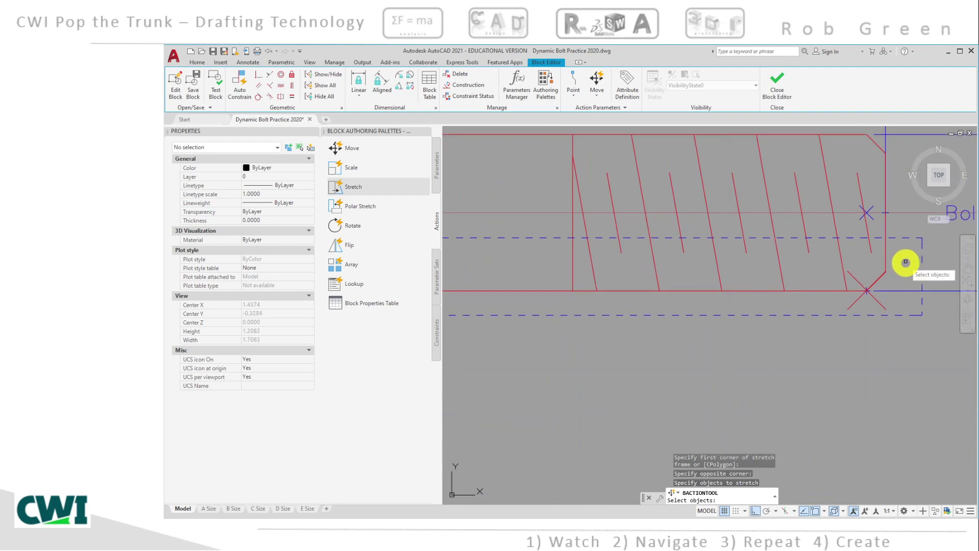
{"action": "left_click", "coordinate": [899, 278]}
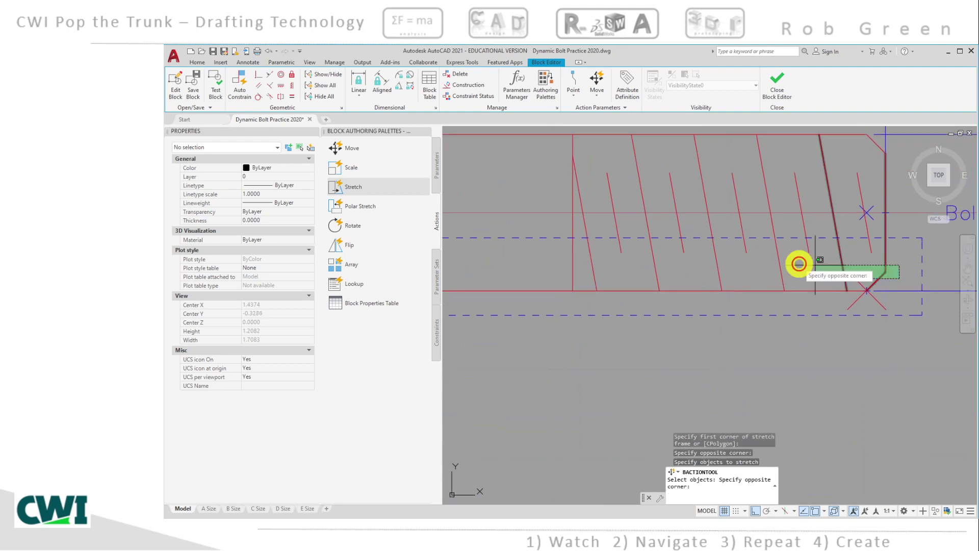
{"action": "left_click", "coordinate": [535, 245]}
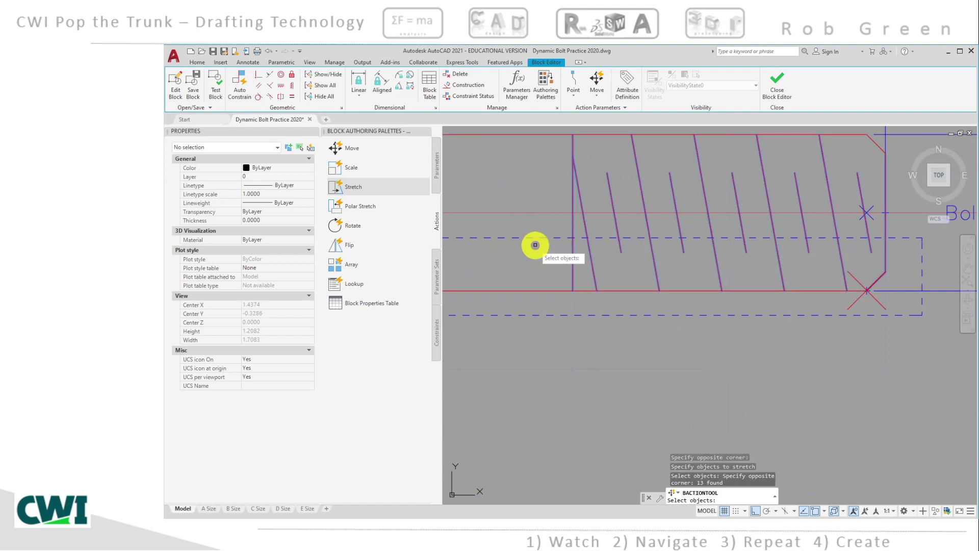
{"action": "left_click", "coordinate": [535, 290]}
- Add the lower fillet arc between head and shank to the selection and complete the second Stretch action
{"action": "scroll", "coordinate": [533, 279], "scroll_direction": "down", "scroll_amount": 2}
{"action": "scroll", "coordinate": [568, 306], "scroll_direction": "up", "scroll_amount": 7}
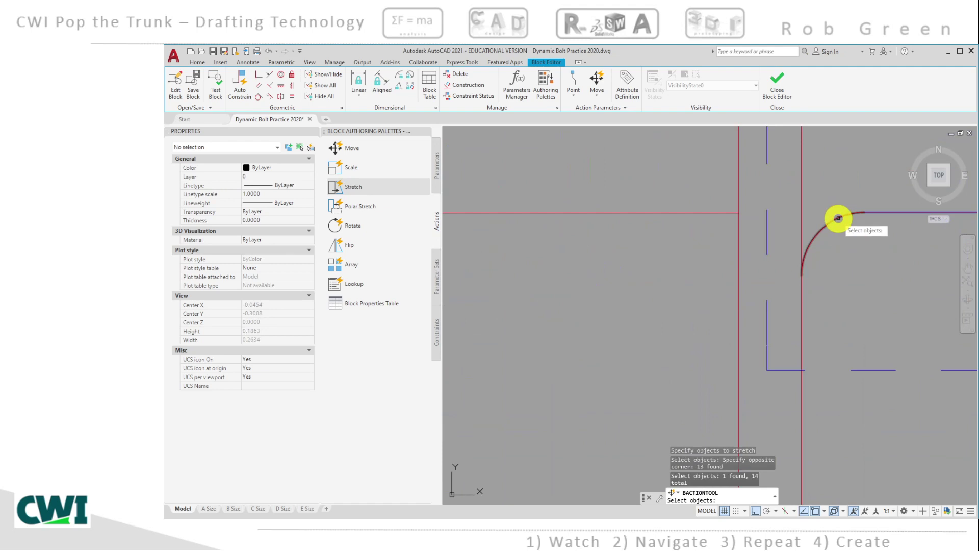
{"action": "left_click", "coordinate": [838, 219]}
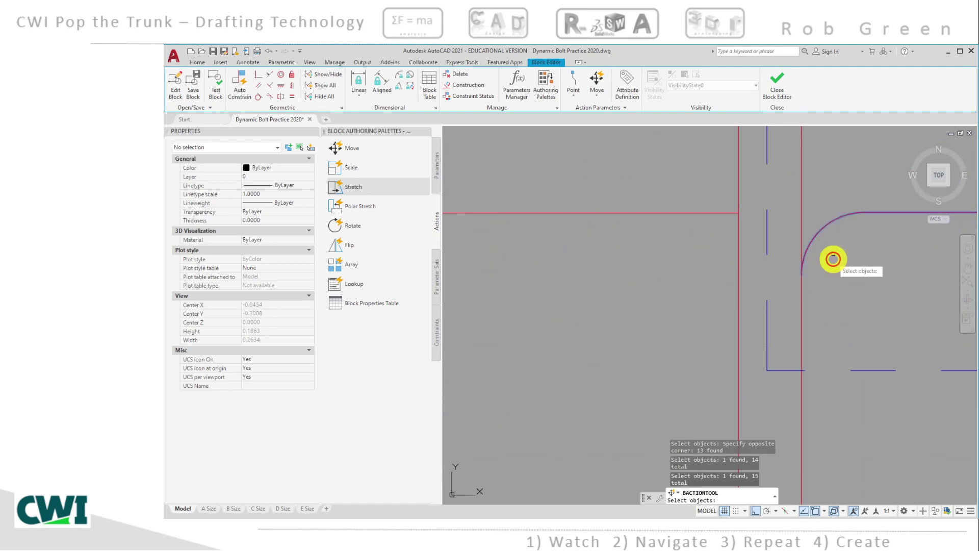
{"action": "scroll", "coordinate": [838, 220], "scroll_direction": "down", "scroll_amount": 4}
{"action": "middle_click_drag", "start_coordinate": [758, 267], "coordinate": [633, 280]}
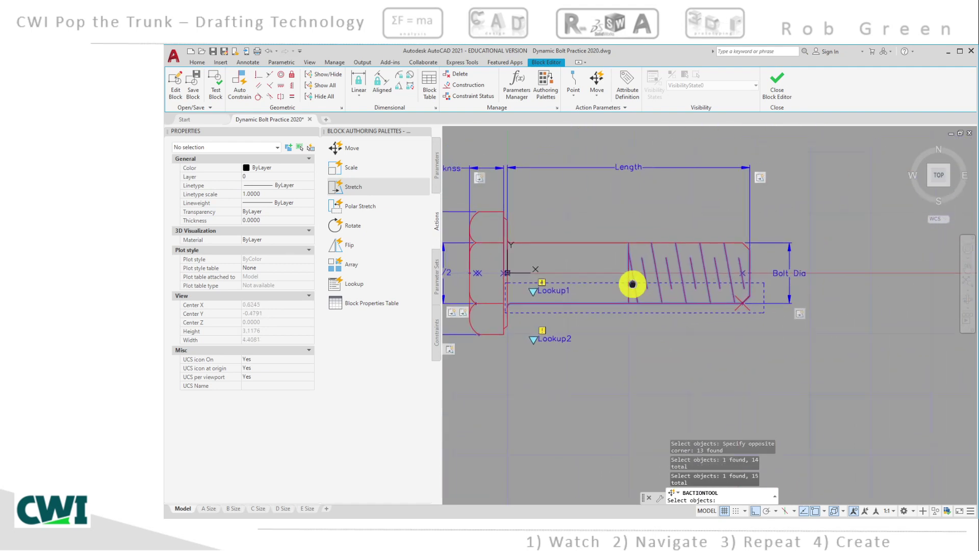
{"action": "scroll", "coordinate": [629, 280], "scroll_direction": "up", "scroll_amount": 3}
{"action": "scroll", "coordinate": [710, 280], "scroll_direction": "up", "scroll_amount": 2}
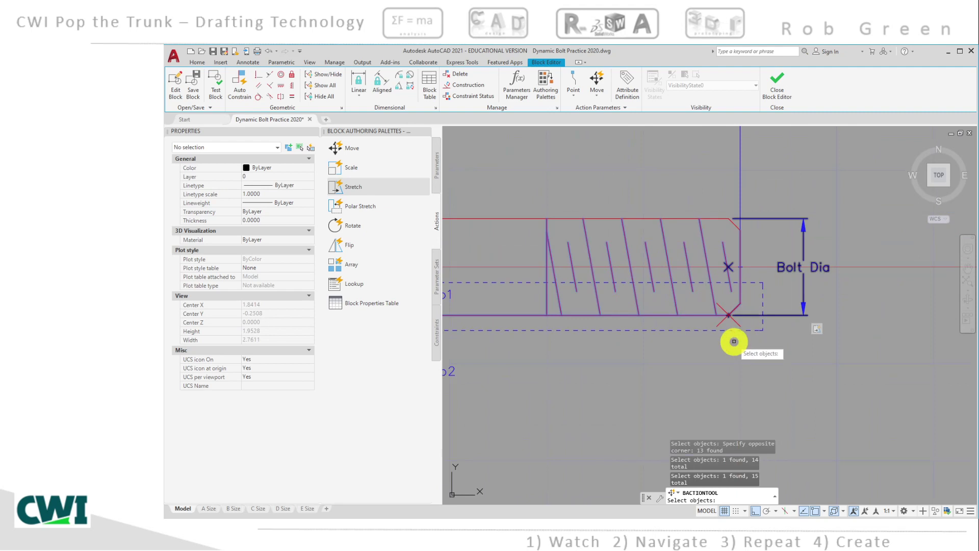
{"action": "key", "text": "Return"}
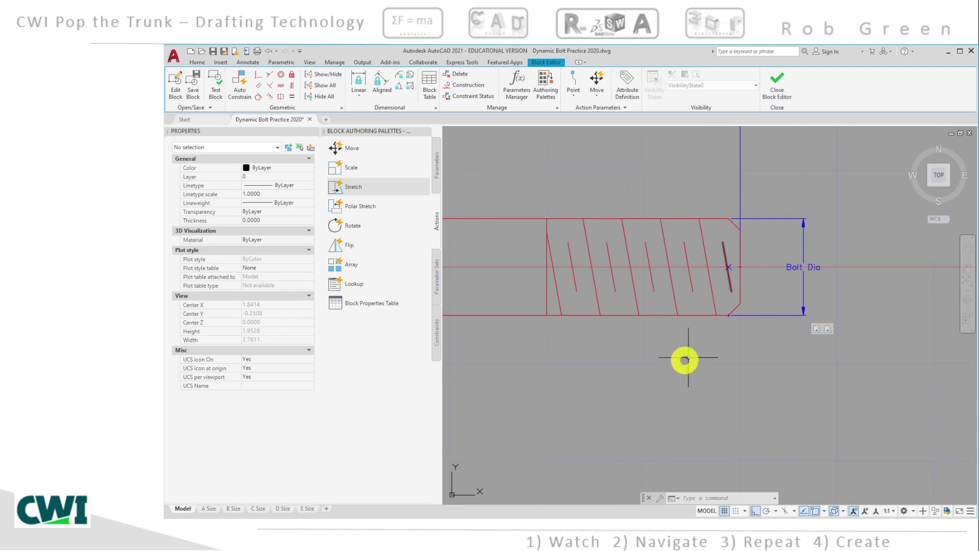
{"action": "middle_click_drag", "start_coordinate": [730, 284], "coordinate": [820, 282]}
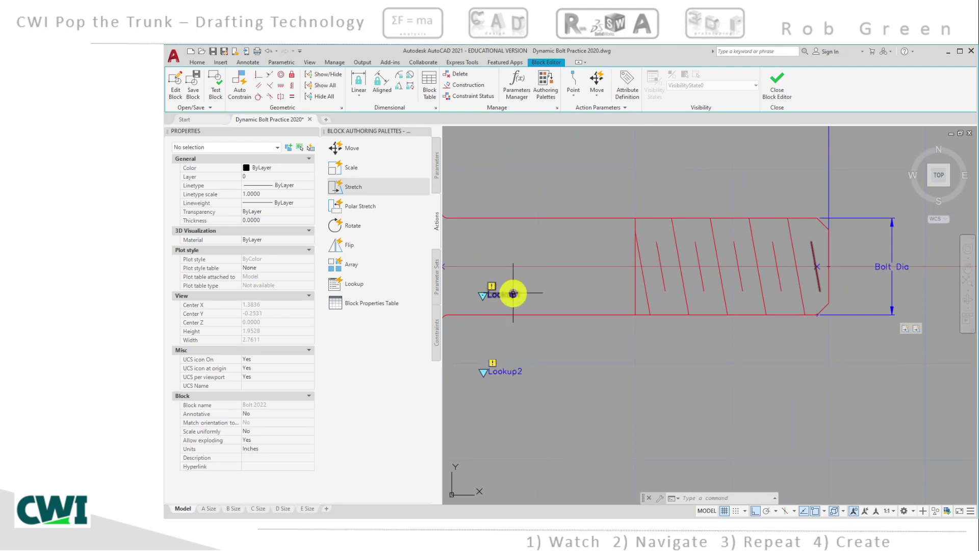